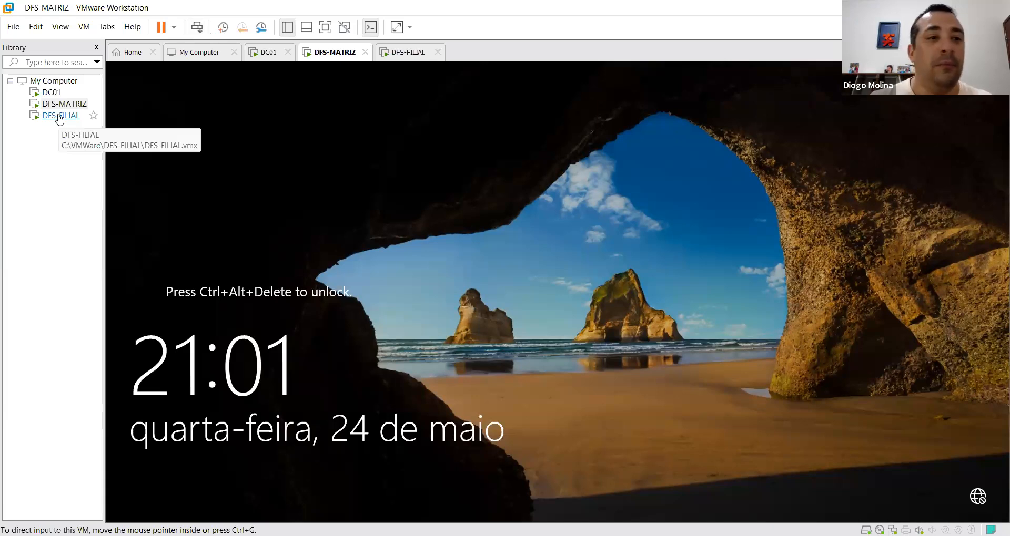
Switch to the DC01 virtual machine and sign in as the domain administrator with the account password.
click(51, 92)
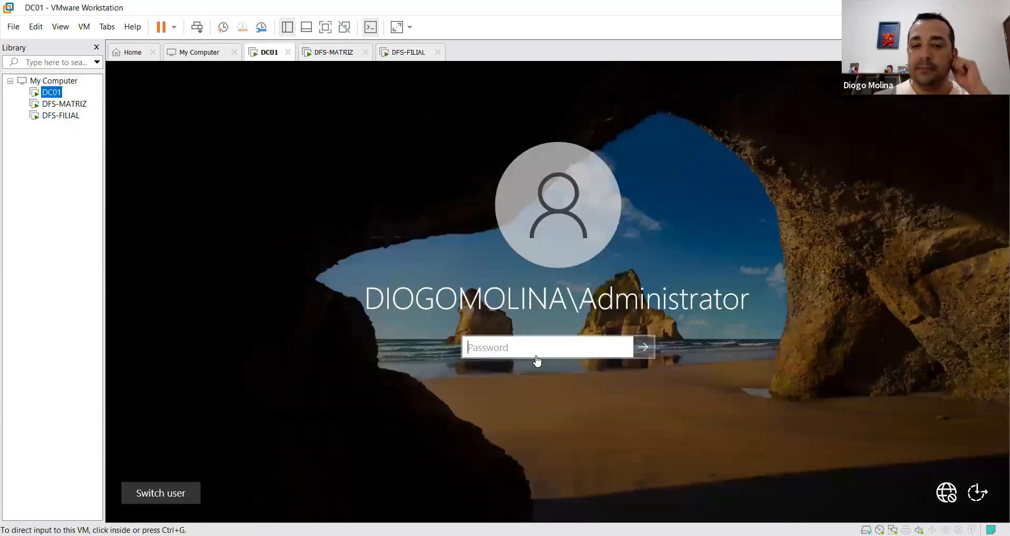
click(550, 348)
text(**********)
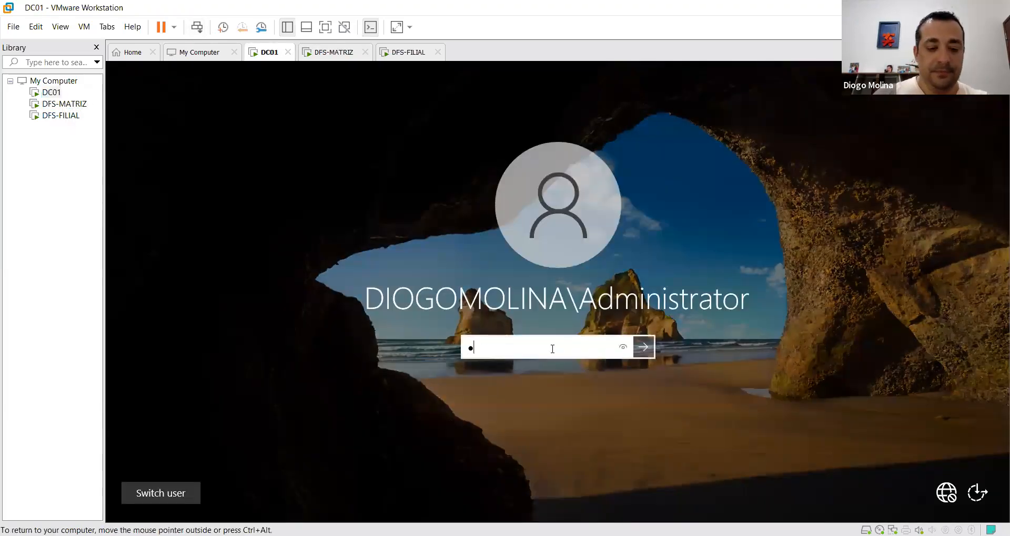
key(Return)
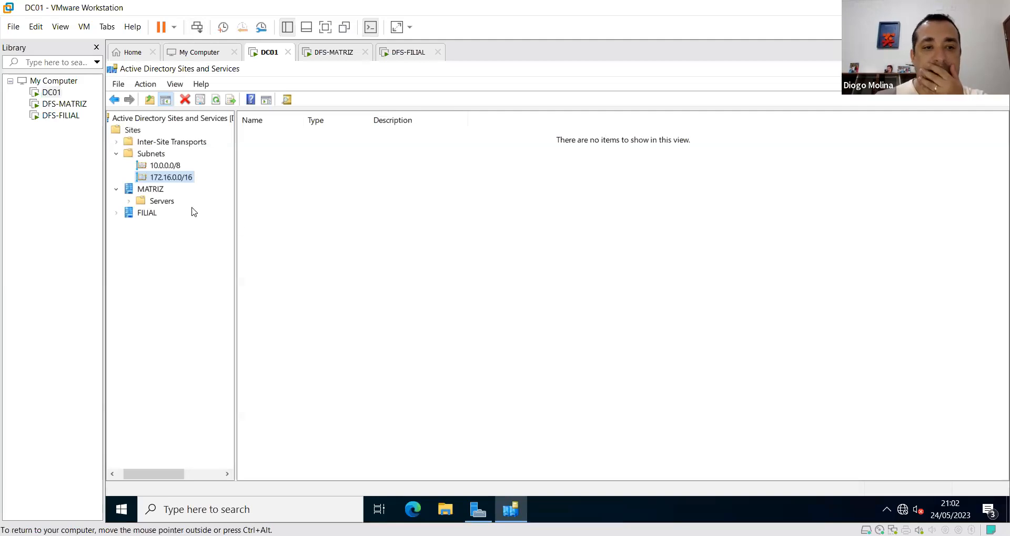
Check the site assignment in the properties of subnets 10.0.0.0/8 and 172.16.0.0/16, closing each without changes.
click(164, 165)
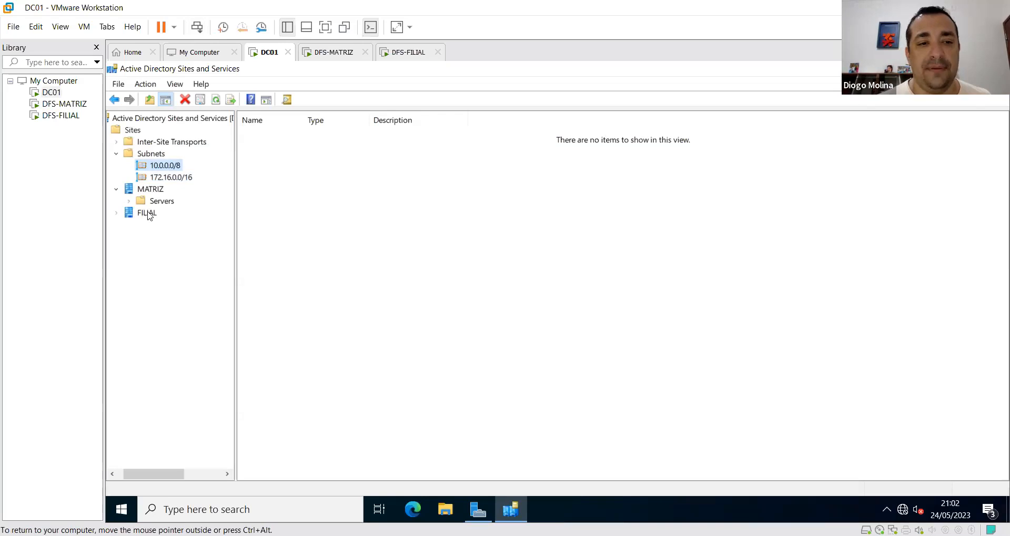
right_click(174, 170)
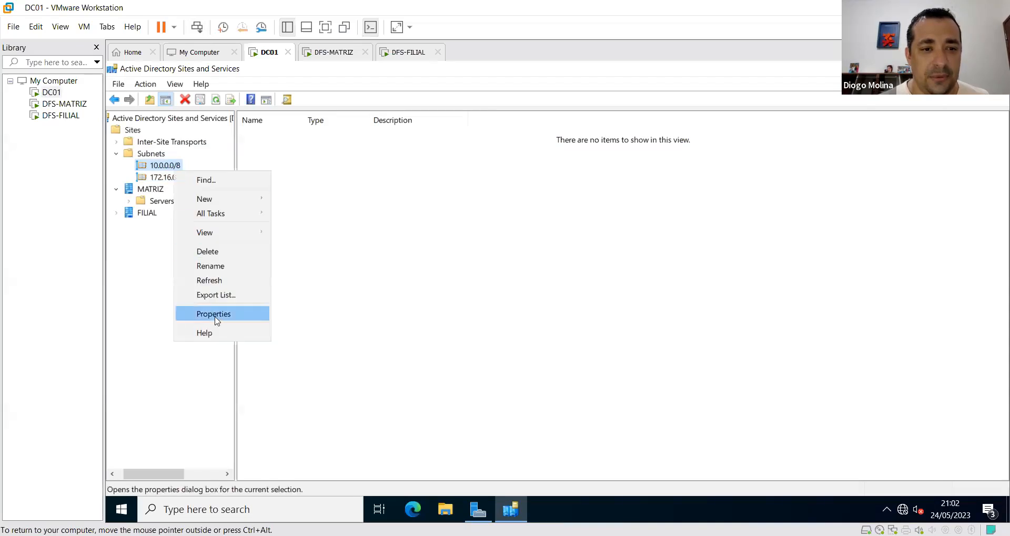
click(213, 314)
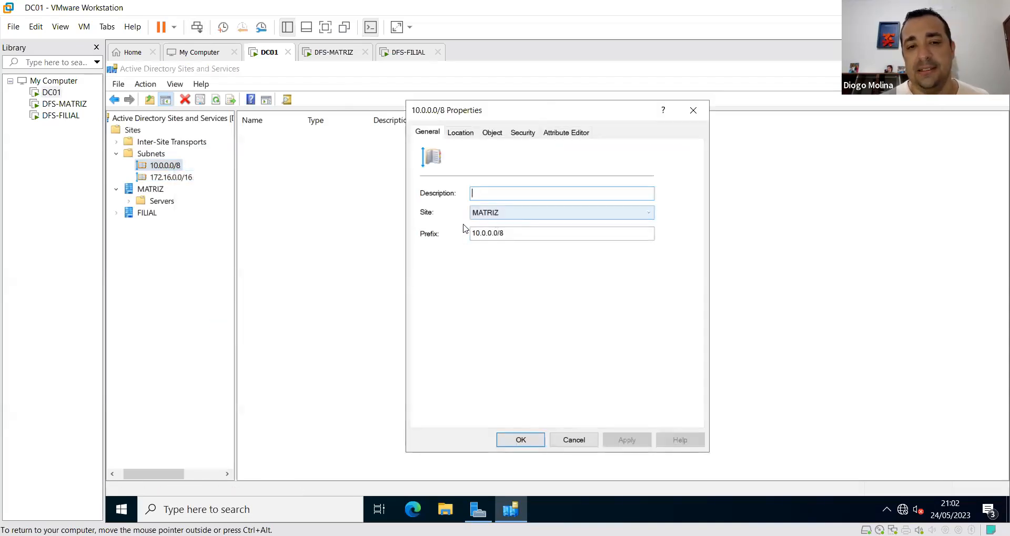
click(554, 440)
right_click(176, 177)
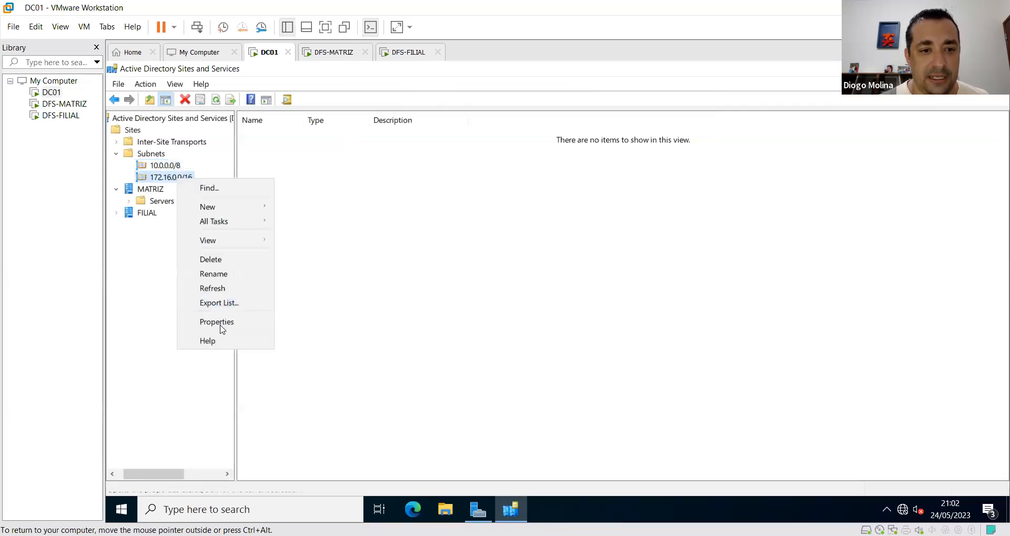
click(220, 327)
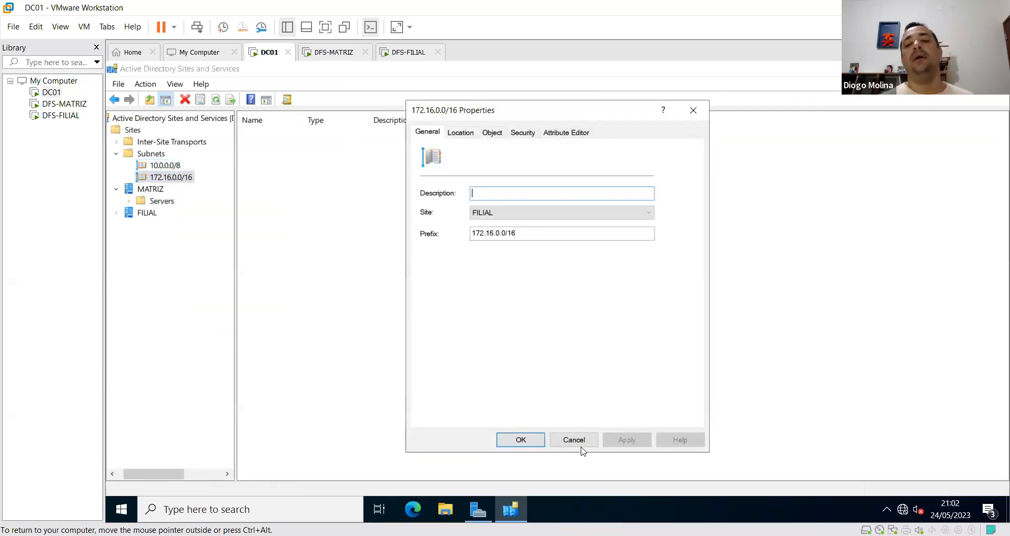
click(581, 441)
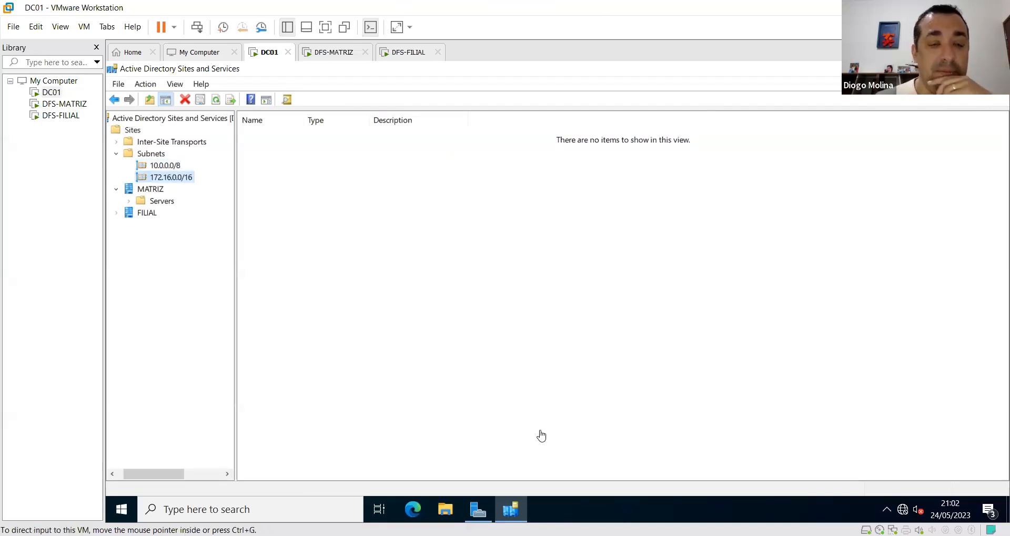
Compare the two subnets with the MATRIZ and FILIAL sites in Active Directory Sites and Services.
click(166, 167)
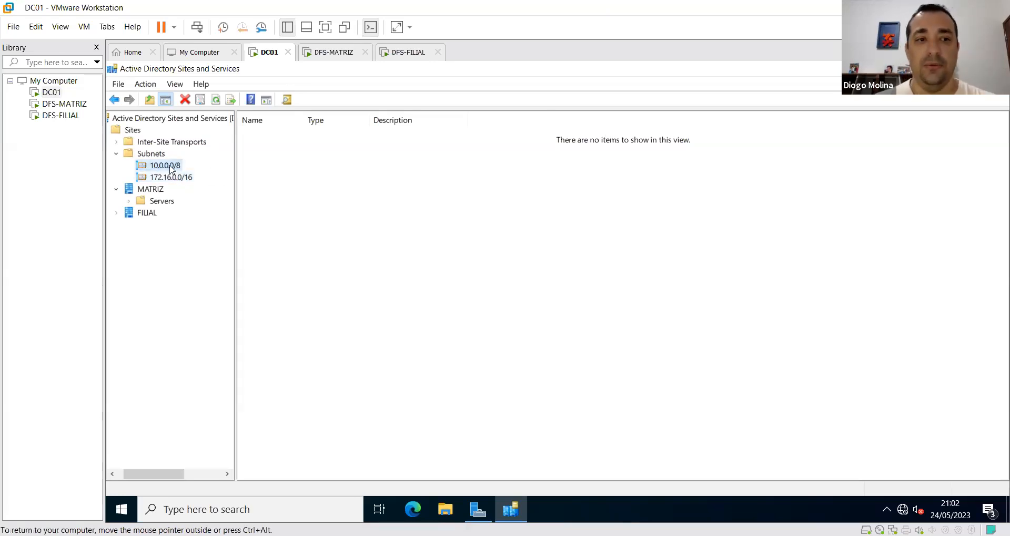
click(144, 190)
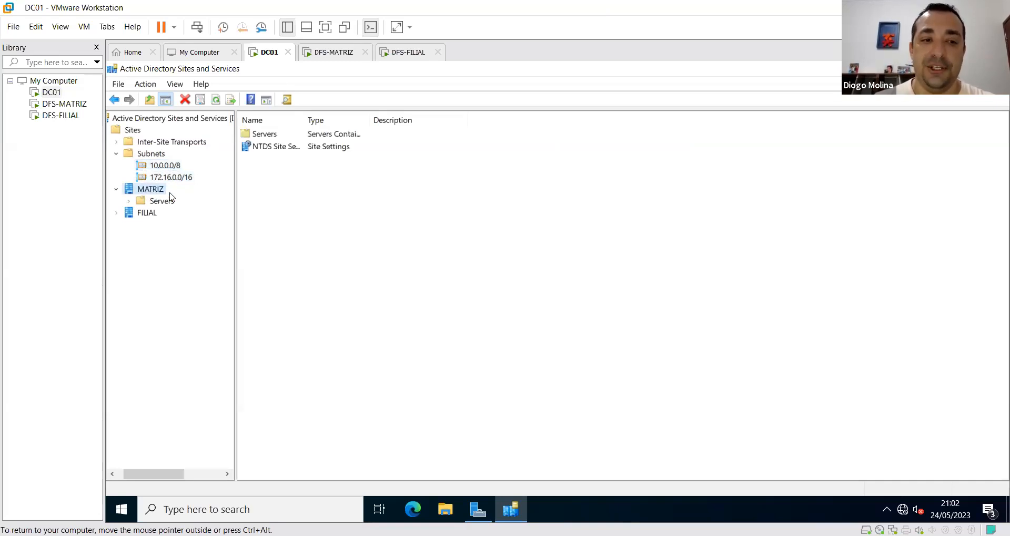
click(169, 179)
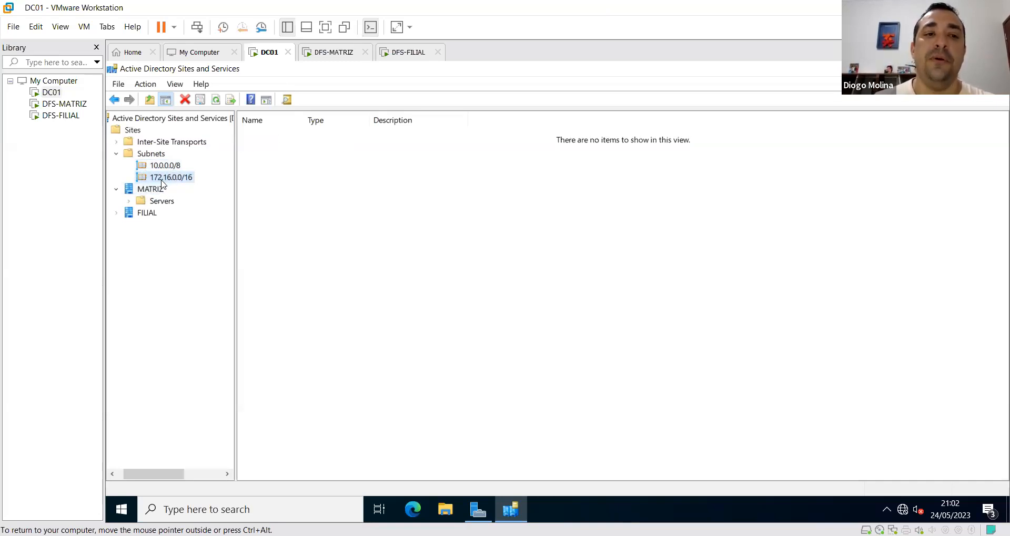
click(147, 214)
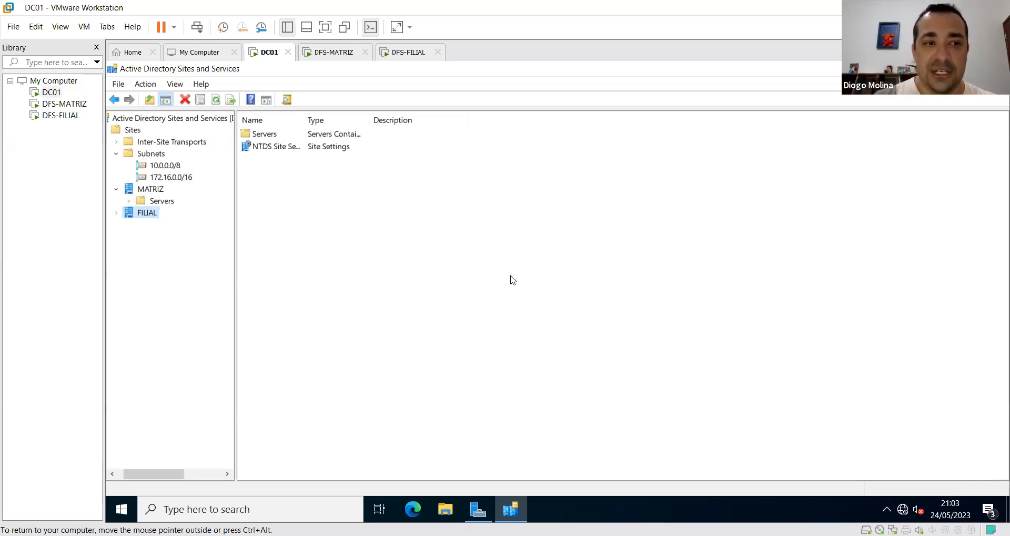
Switch to the DFS-MATRIZ virtual machine and sign in as the domain administrator with the account password.
click(52, 104)
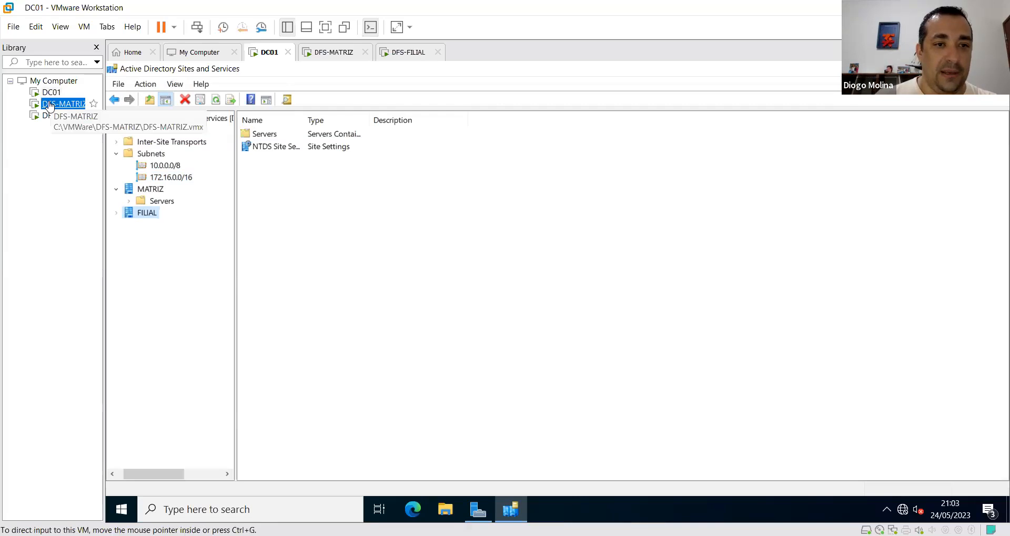
click(197, 29)
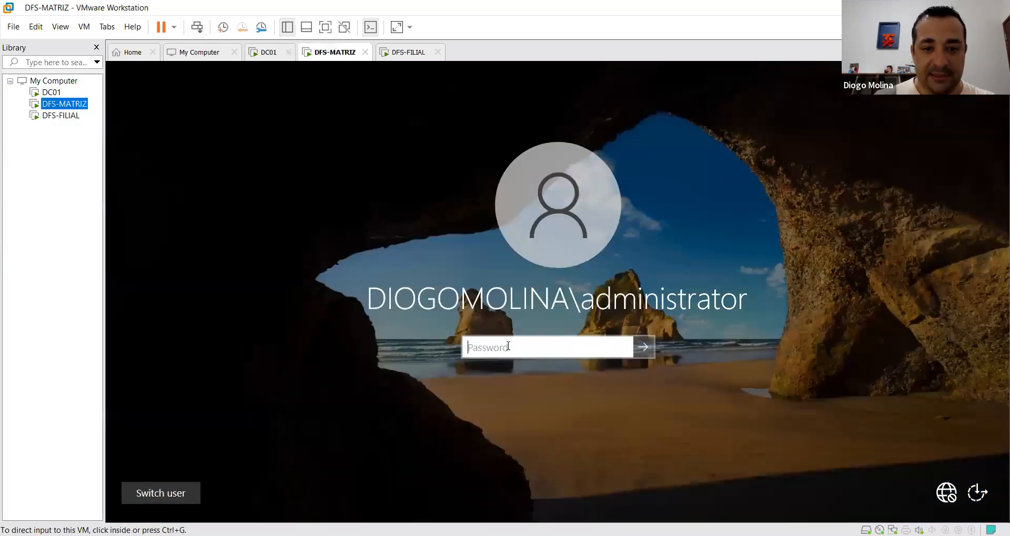
click(507, 346)
text(**********)
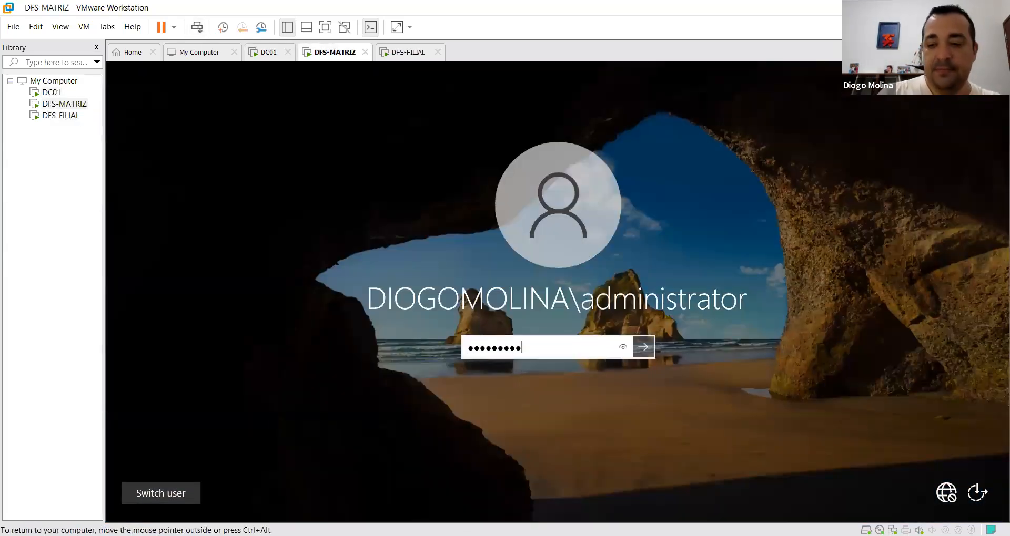
key(Return)
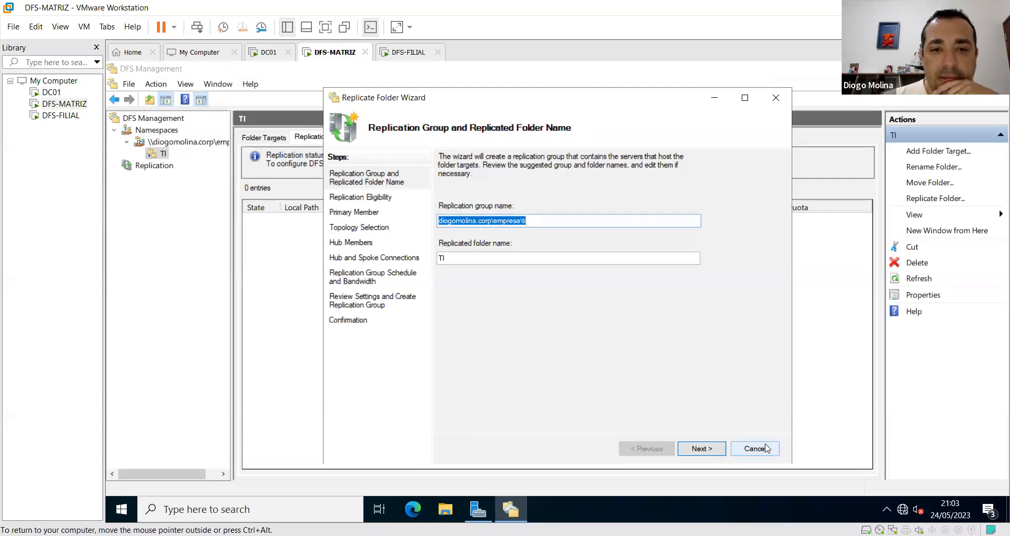
Cancel the Replicate Folder Wizard and review the empresa namespace's servers with the console tree widened, ending on the TI folder.
click(766, 449)
click(562, 371)
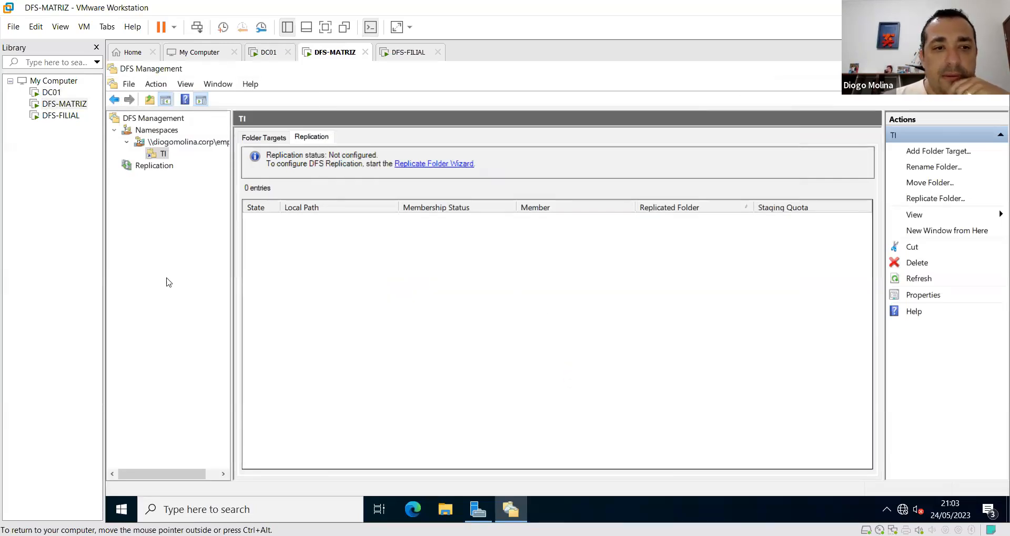
click(185, 142)
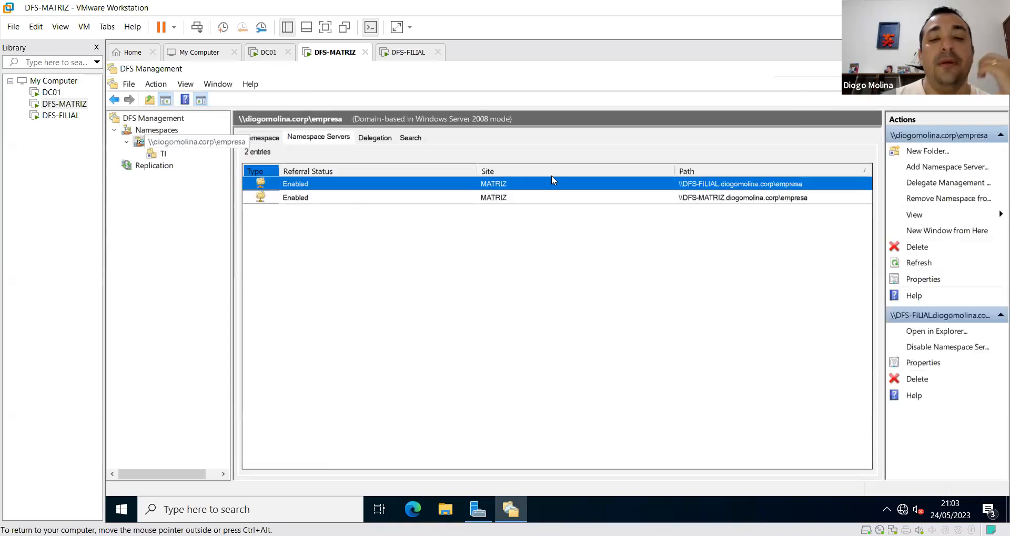
drag(232, 157, 309, 157)
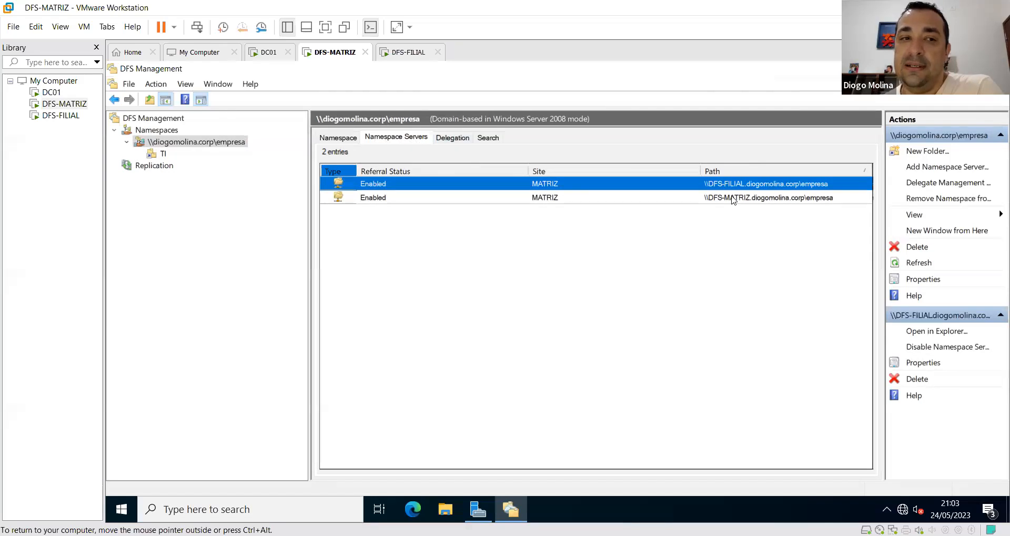
click(161, 154)
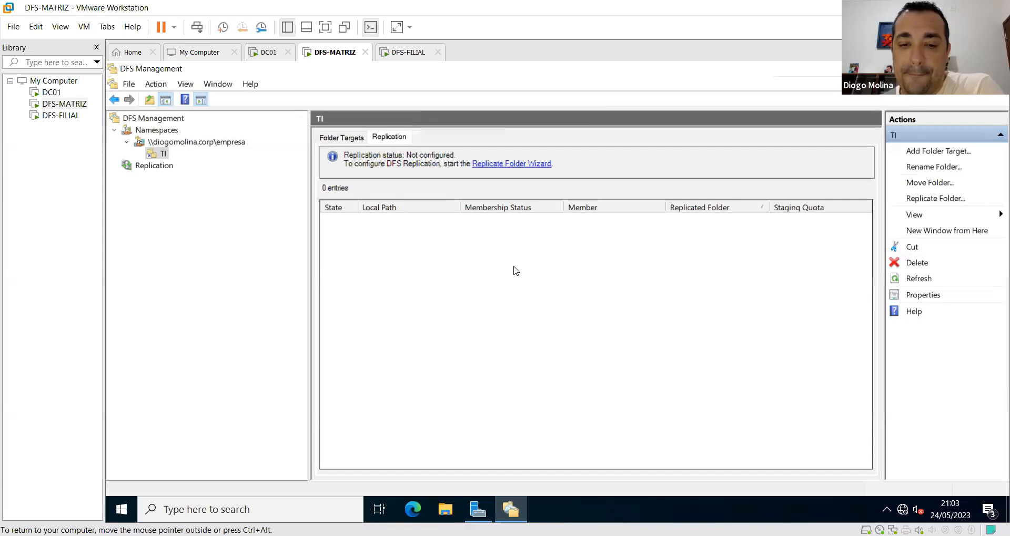
Browse to the domain's empresa namespace path with the Run command, view its contents, and close the folder window.
right_click(122, 509)
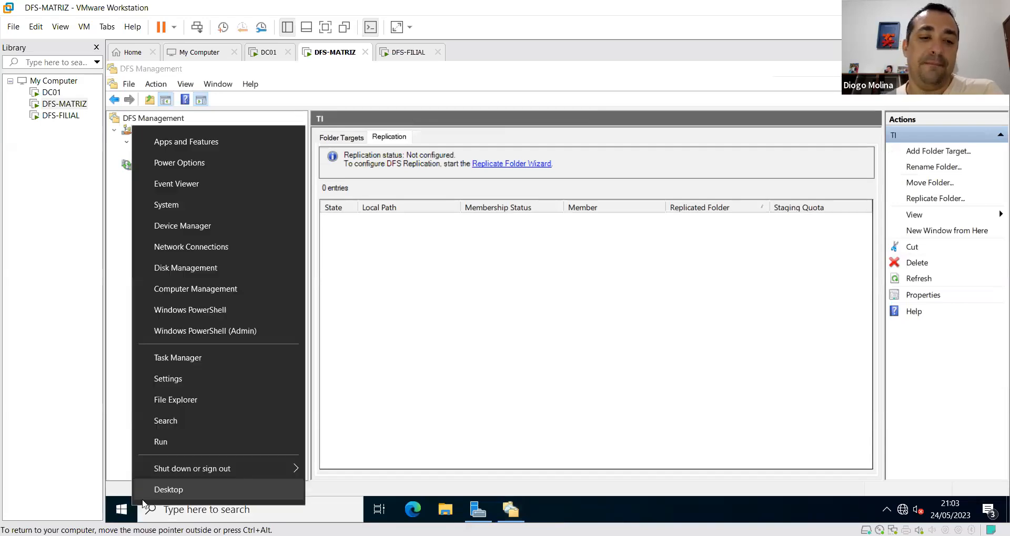
click(189, 441)
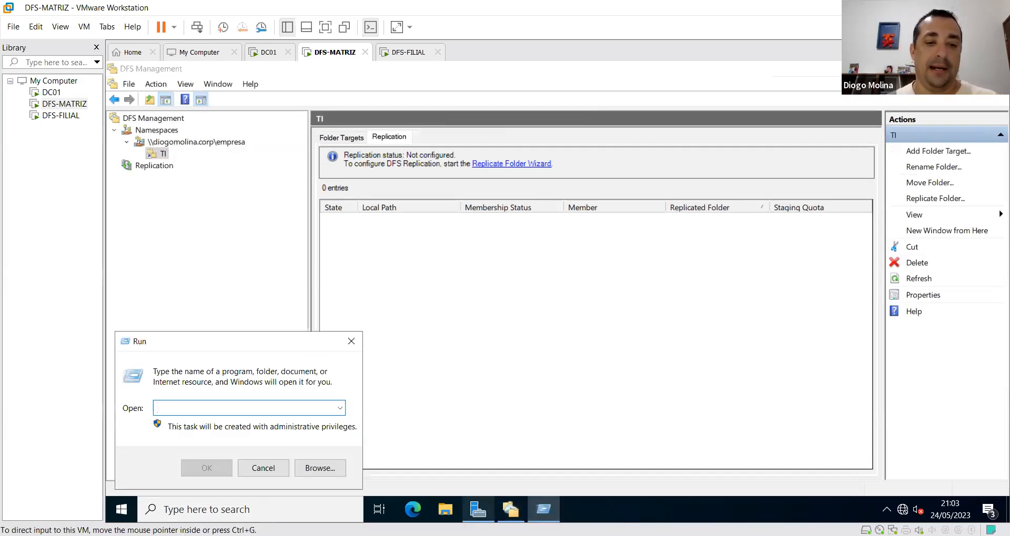
text(\\)
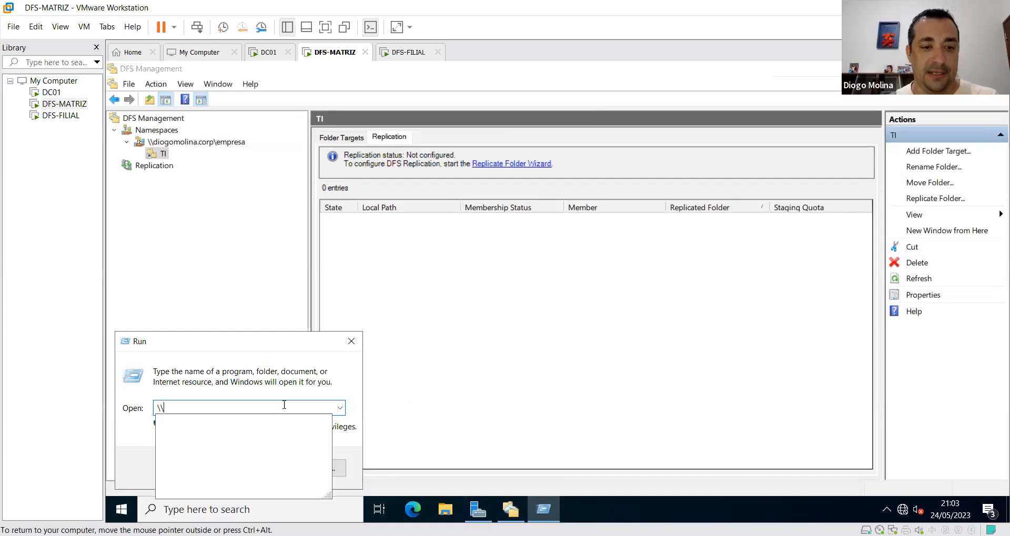
text(diogomolin)
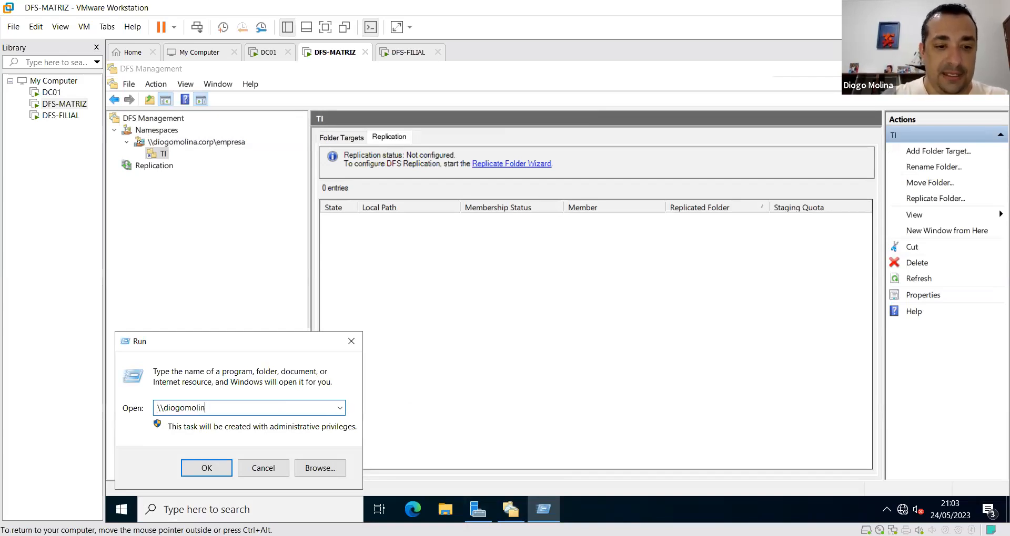
text(a.corp\)
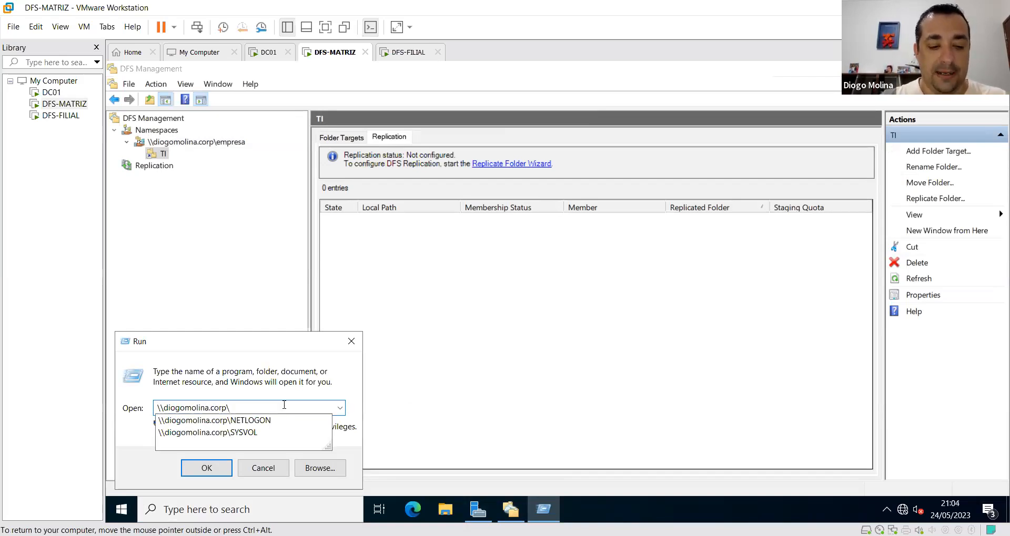
text(empresa)
key(Return)
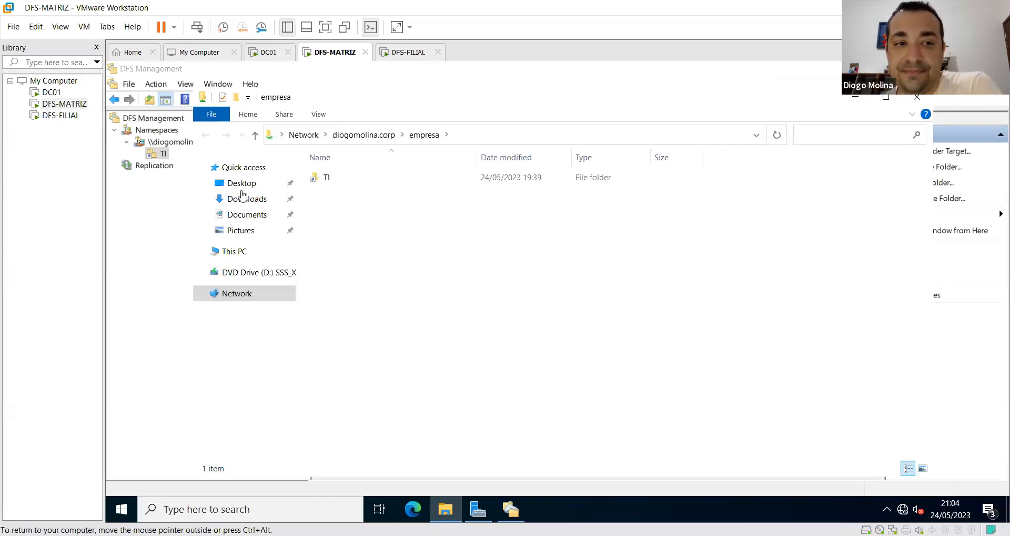
click(917, 101)
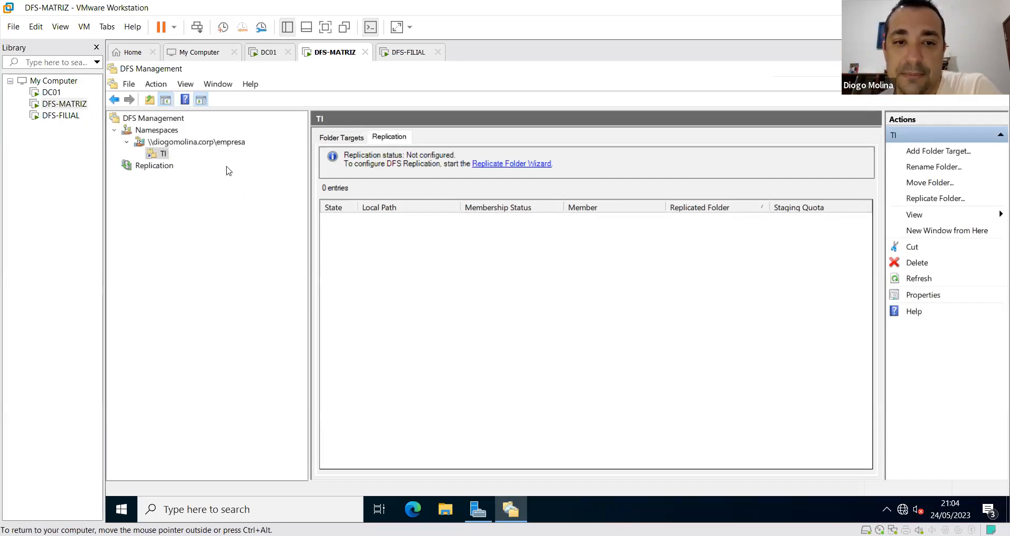
Review the empresa namespace servers again and examine the advanced view-permission settings in the TI folder's properties.
click(216, 144)
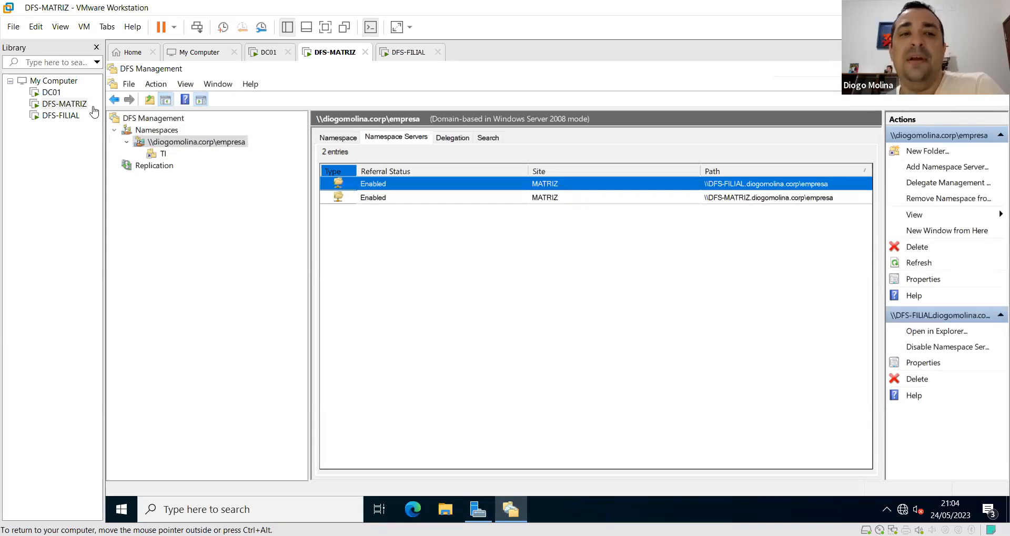
click(158, 153)
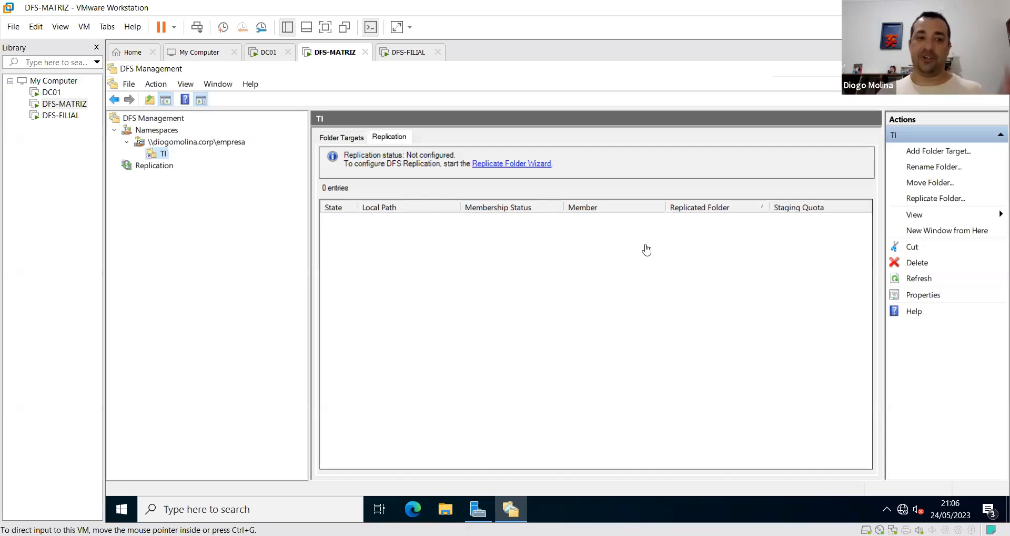
right_click(159, 151)
click(225, 308)
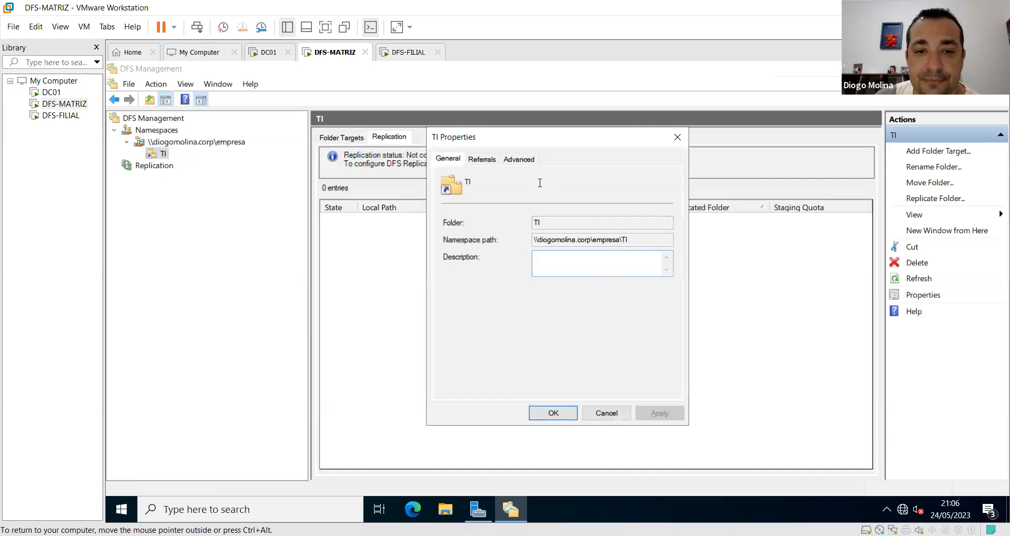
click(520, 161)
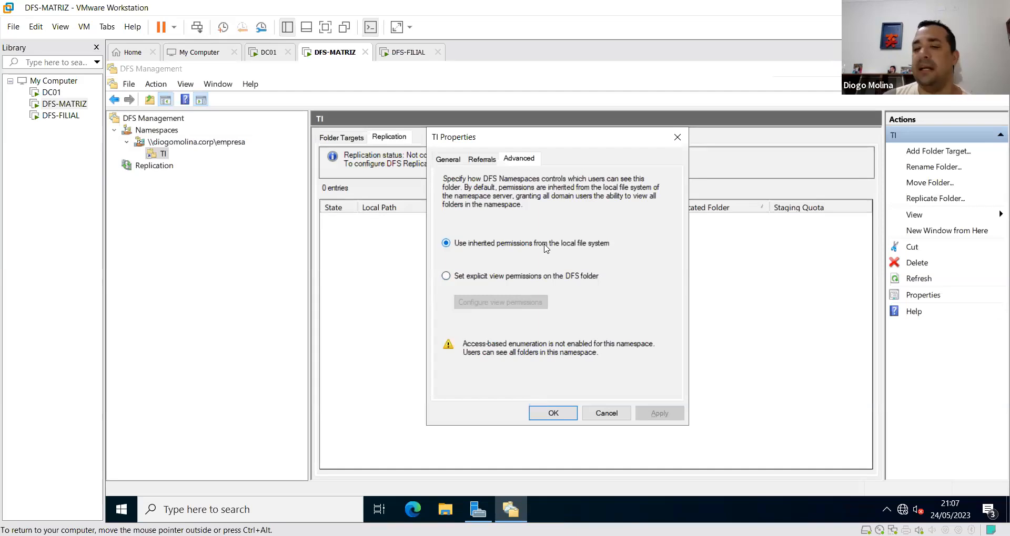
Browse to Local Disk (C:) on DFS-MATRIZ in File Explorer.
click(445, 509)
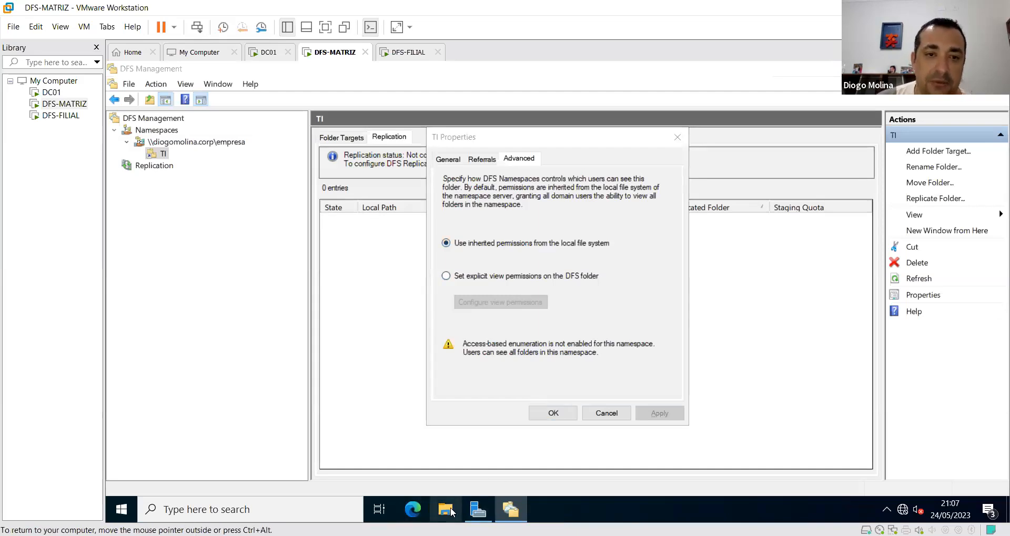
right_click(380, 291)
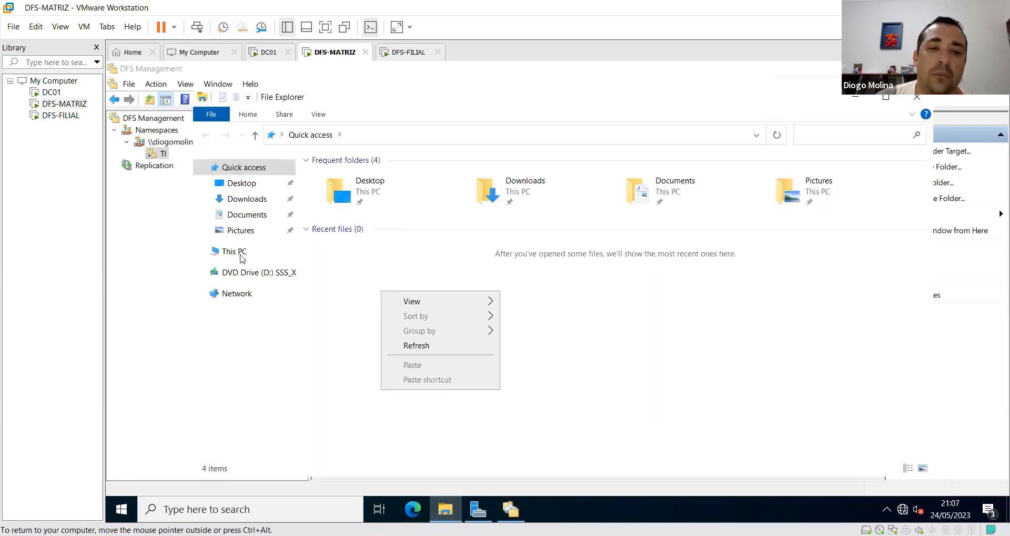
click(241, 255)
double_click(408, 309)
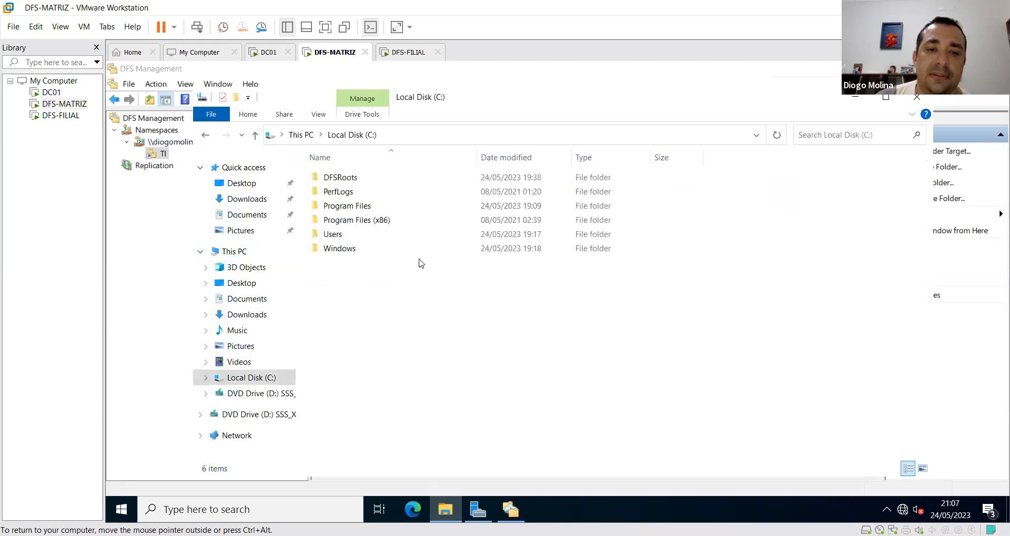
Close the Local Disk (C:) window, examine how explicit view permissions and their users are configured for the TI folder, and cancel without saving.
right_click(419, 261)
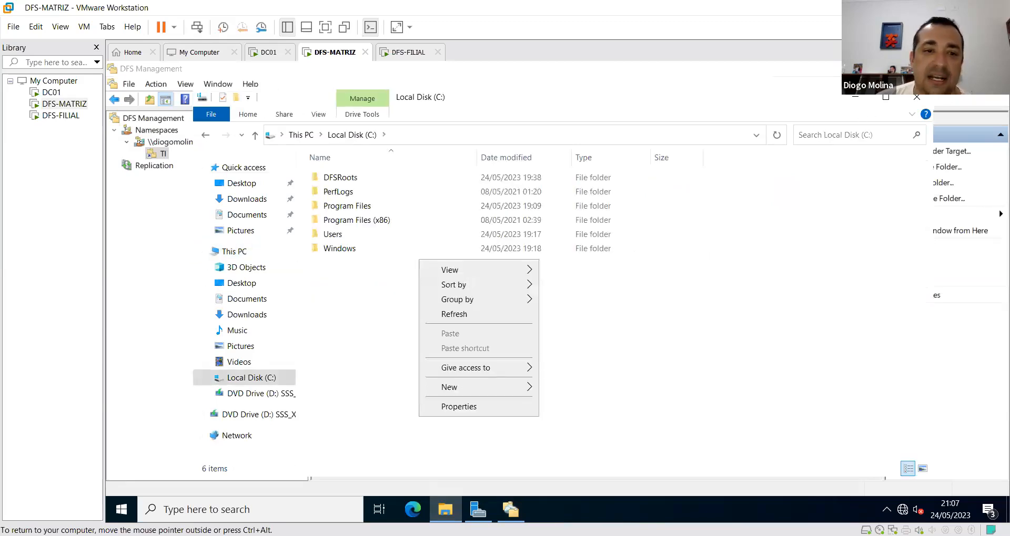
click(916, 97)
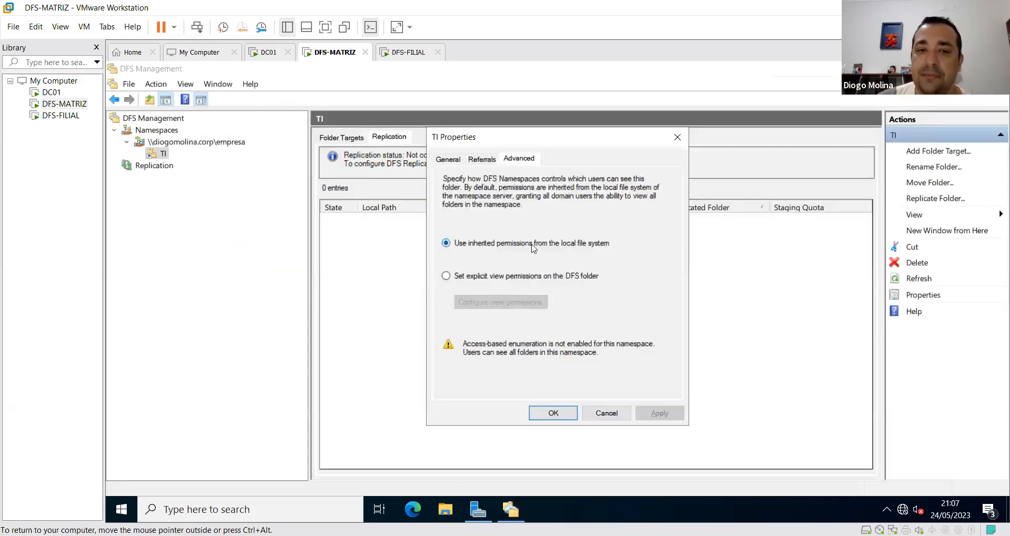
click(524, 279)
click(525, 302)
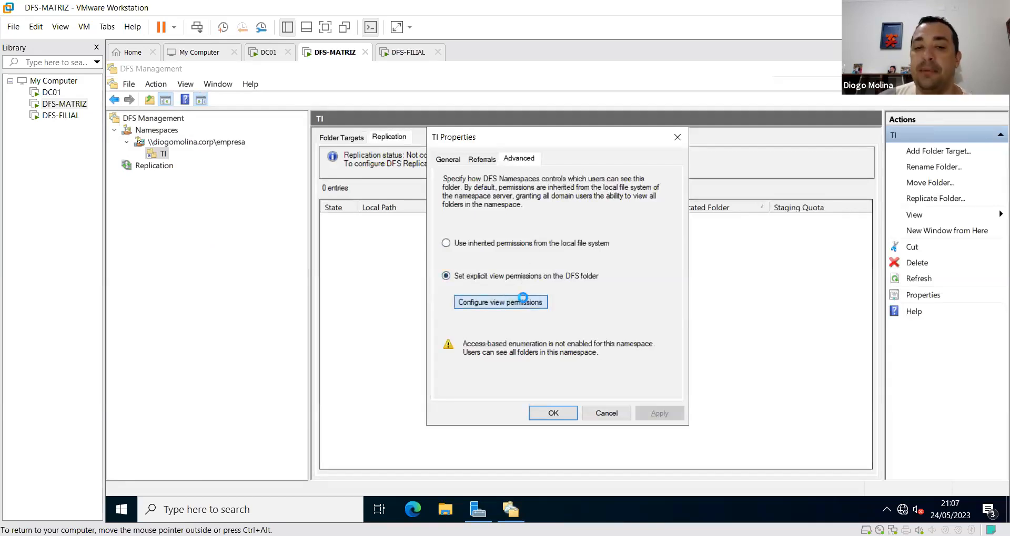
click(594, 272)
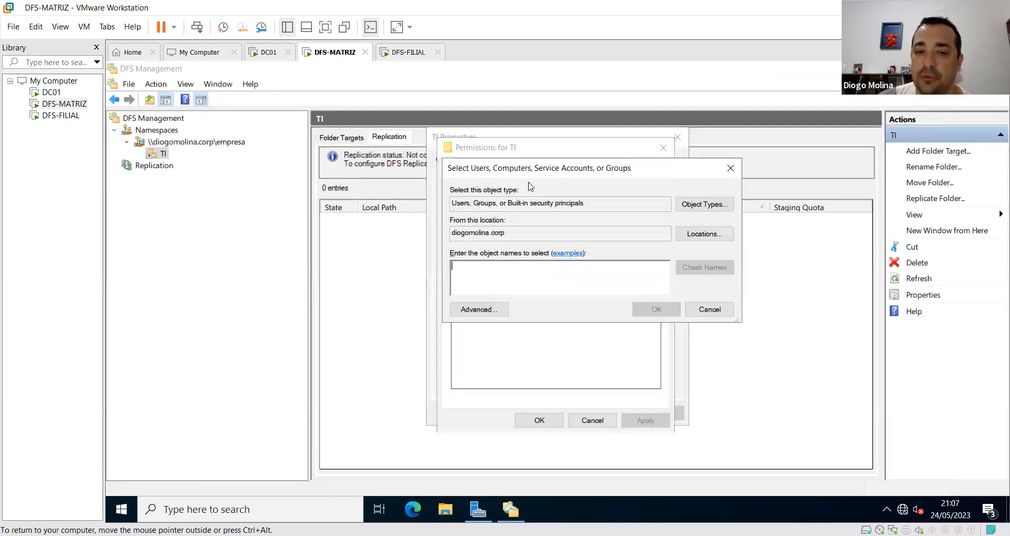
click(709, 310)
click(602, 420)
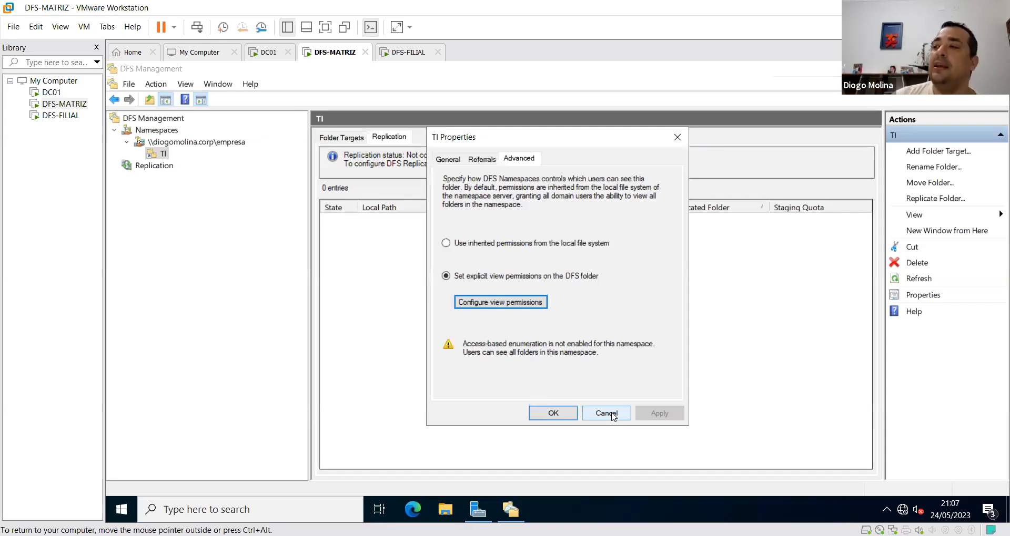
click(610, 415)
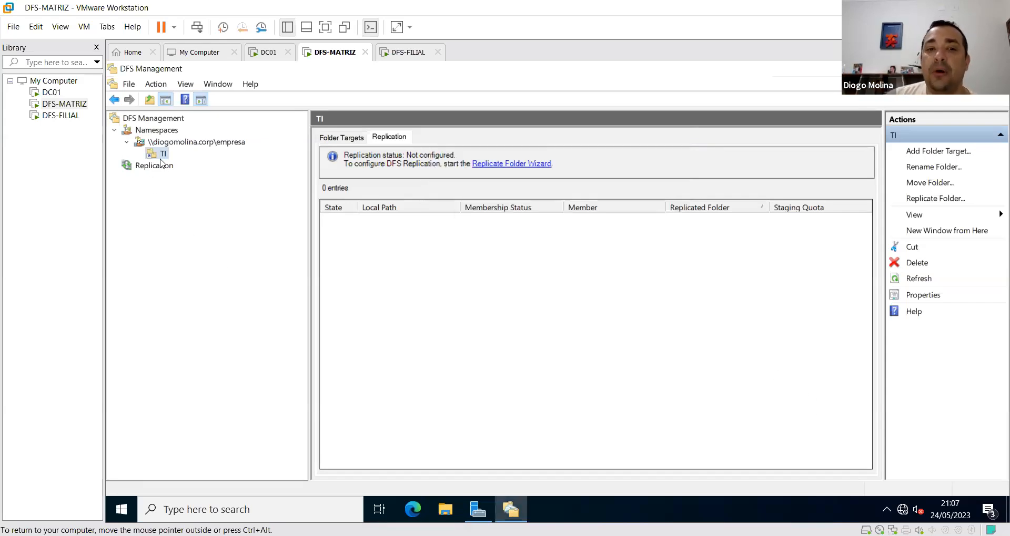